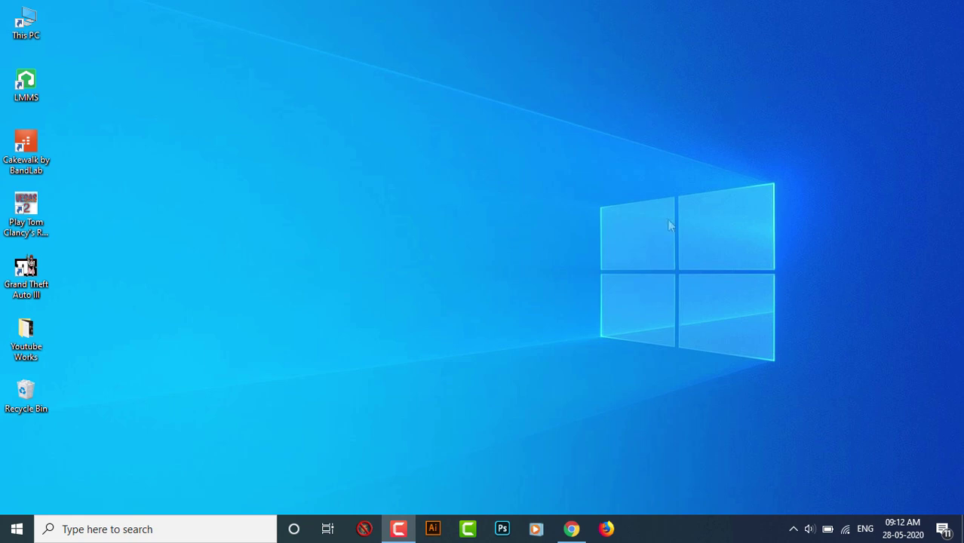
Download NEXUS SKIN.rar (2.12MB) from MediaFire and confirm it completed in Chrome's downloads list
left_click(571, 529)
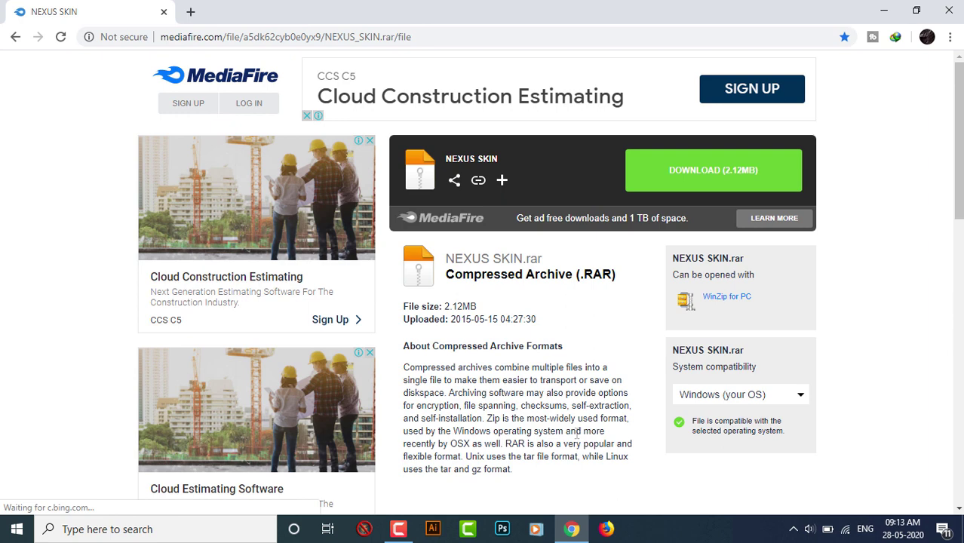
left_click(700, 185)
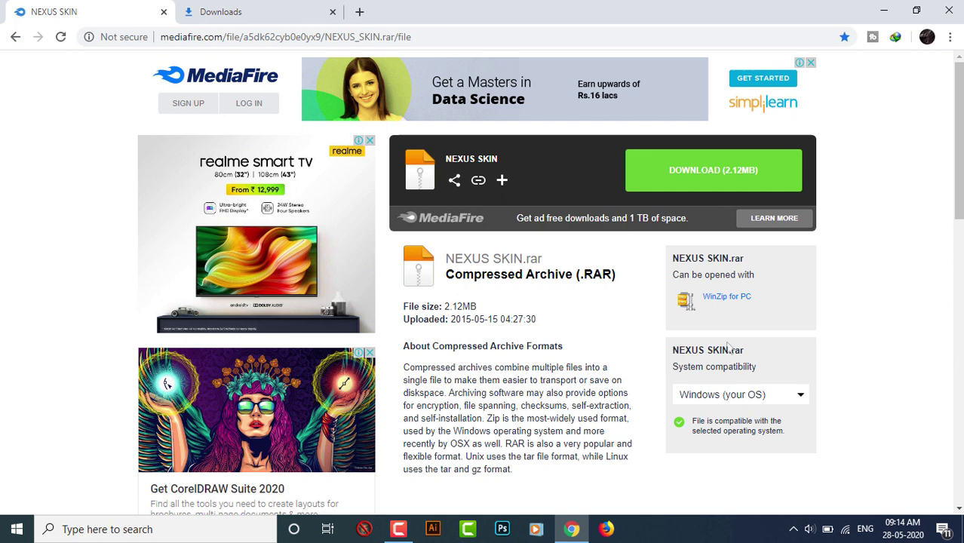
left_click(696, 191)
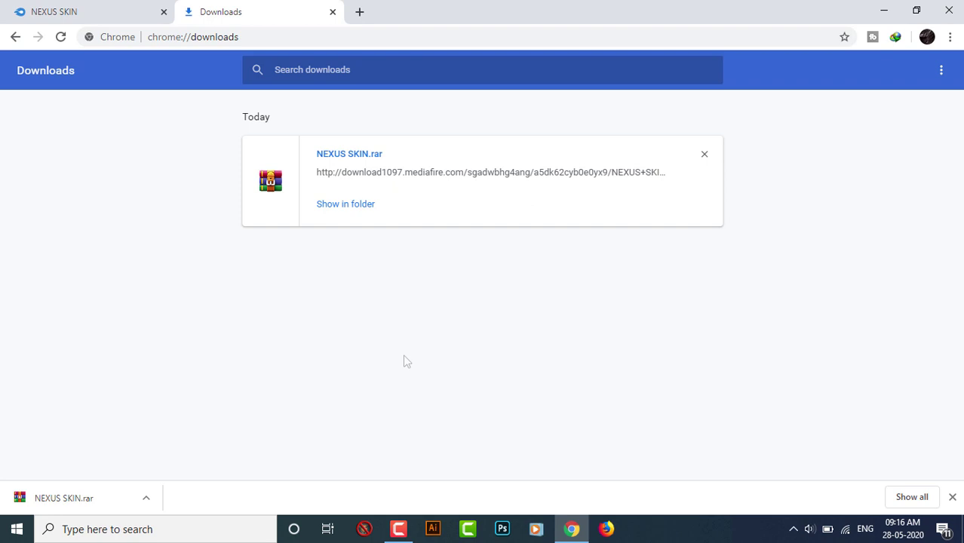
Move the NEXUS SKIN.rar archive from the Downloads folder onto the desktop beside LMMS
left_click(351, 205)
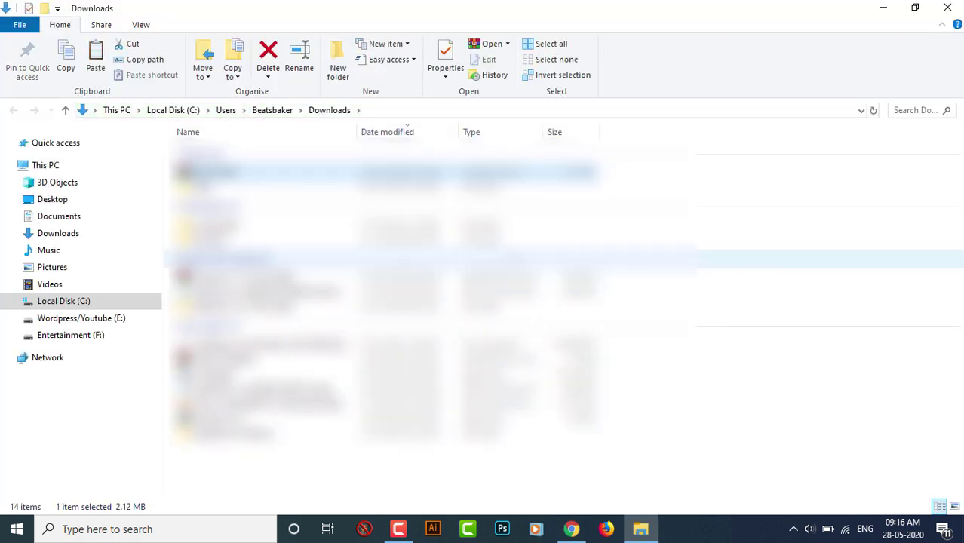
right_click(357, 178)
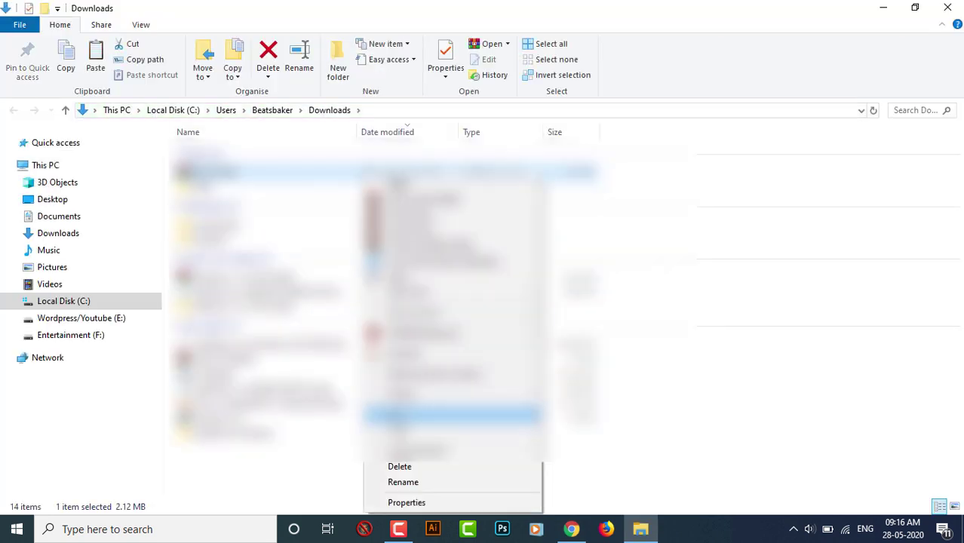
left_click(407, 415)
left_click(948, 10)
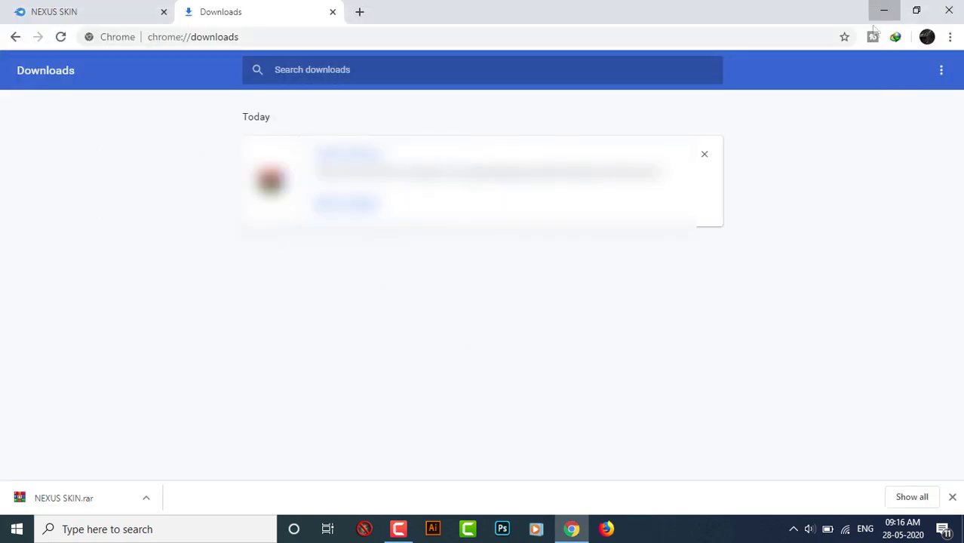
left_click(883, 8)
right_click(518, 68)
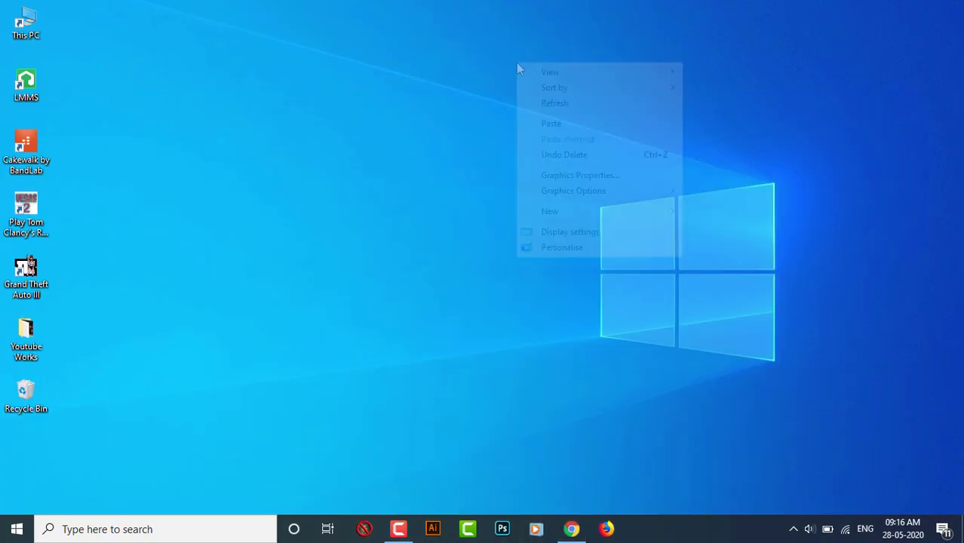
left_click(557, 124)
left_click_drag(504, 21, 81, 82)
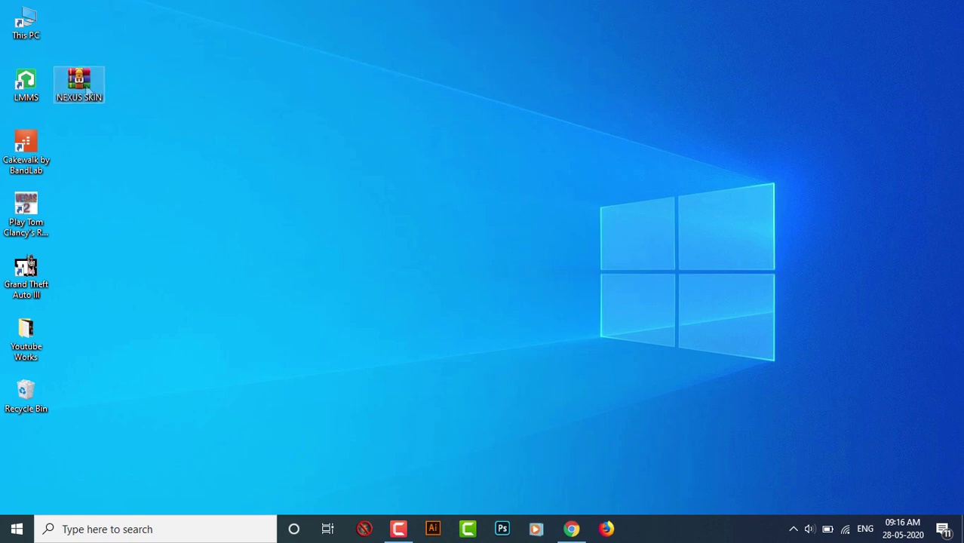
Extract the archive into a NEXUS SKIN folder on the desktop
right_click(84, 85)
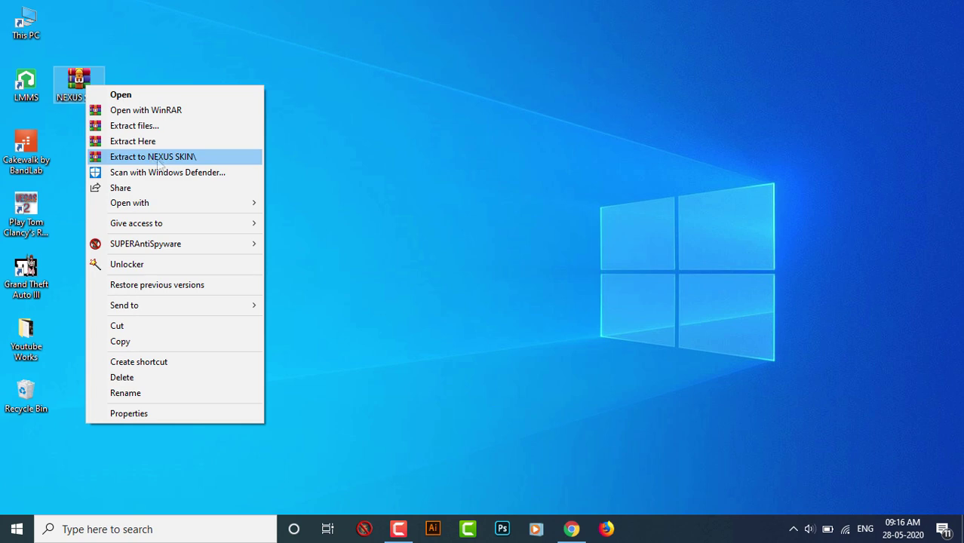
left_click(158, 160)
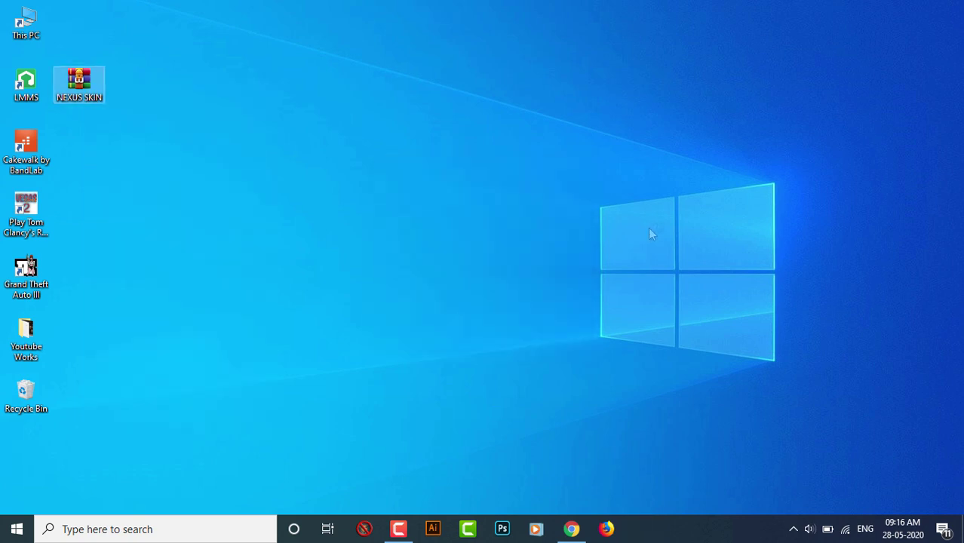
left_click_drag(26, 454, 69, 151)
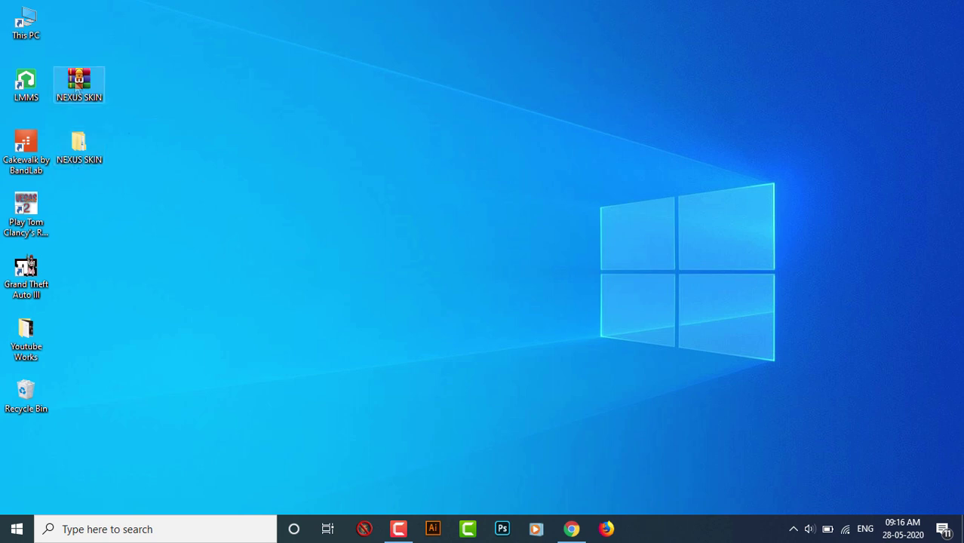
Change the Nexus 2 gui-skin from silver to black (evil), then to black (matrix)
mouse_move(78, 81)
left_mouse_down()
mouse_move(87, 60)
mouse_move(78, 22)
left_mouse_up()
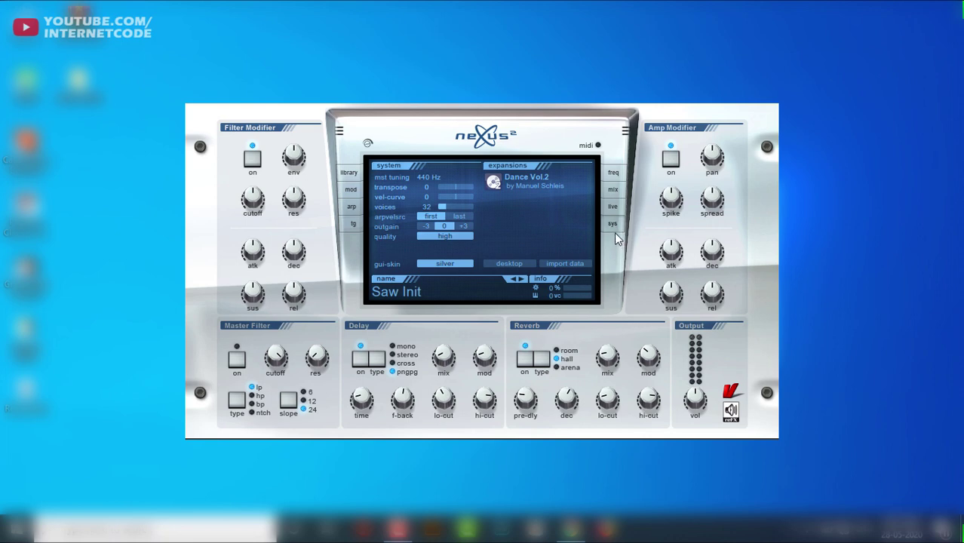
left_click(429, 264)
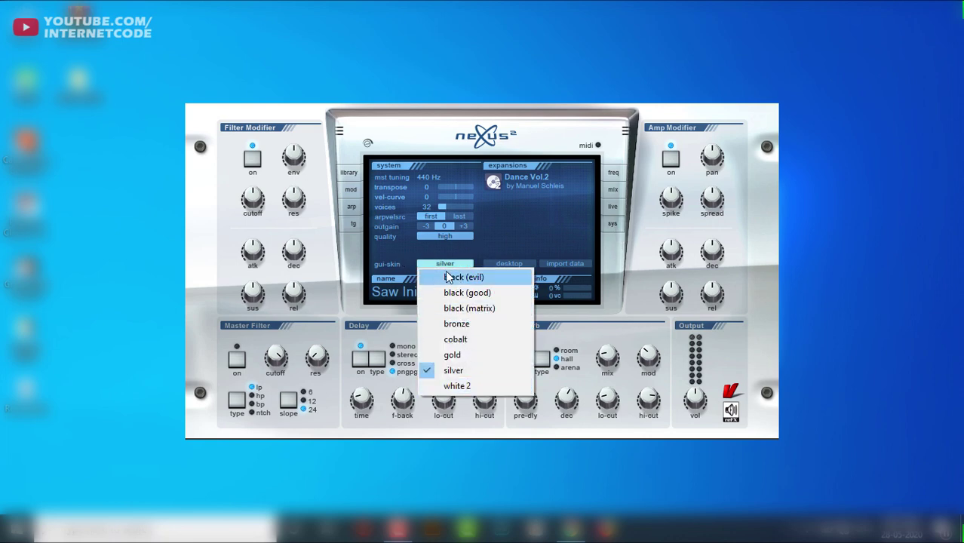
left_click(430, 263)
left_click(449, 276)
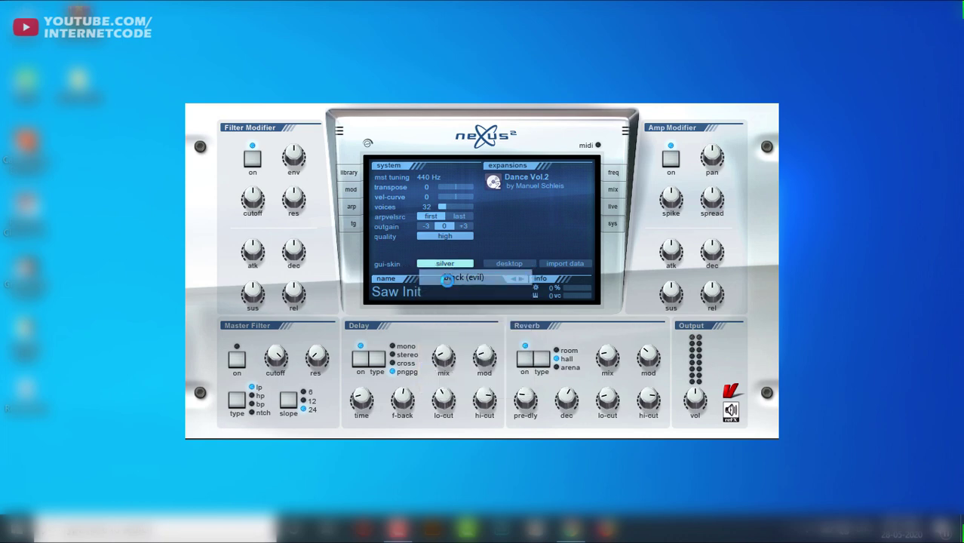
left_click(446, 264)
left_click(453, 302)
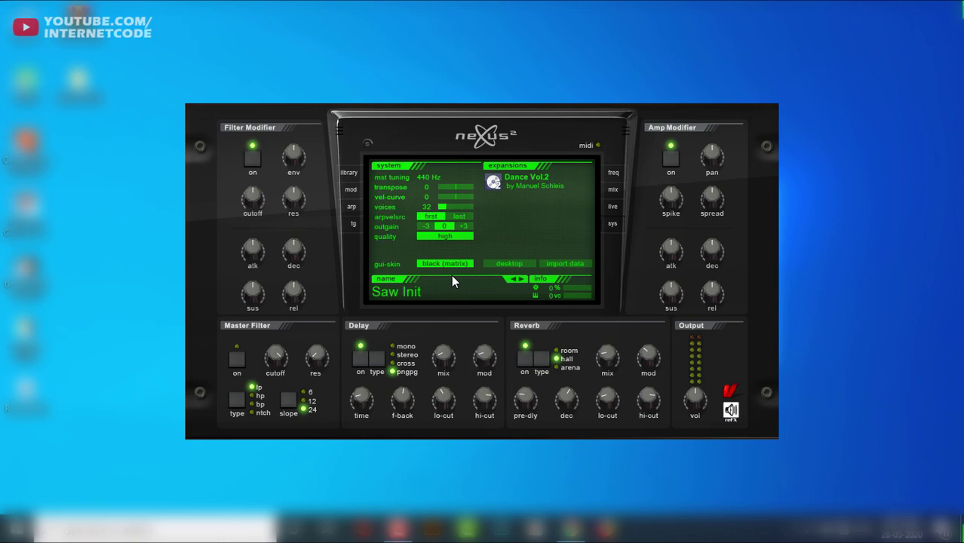
left_click(452, 264)
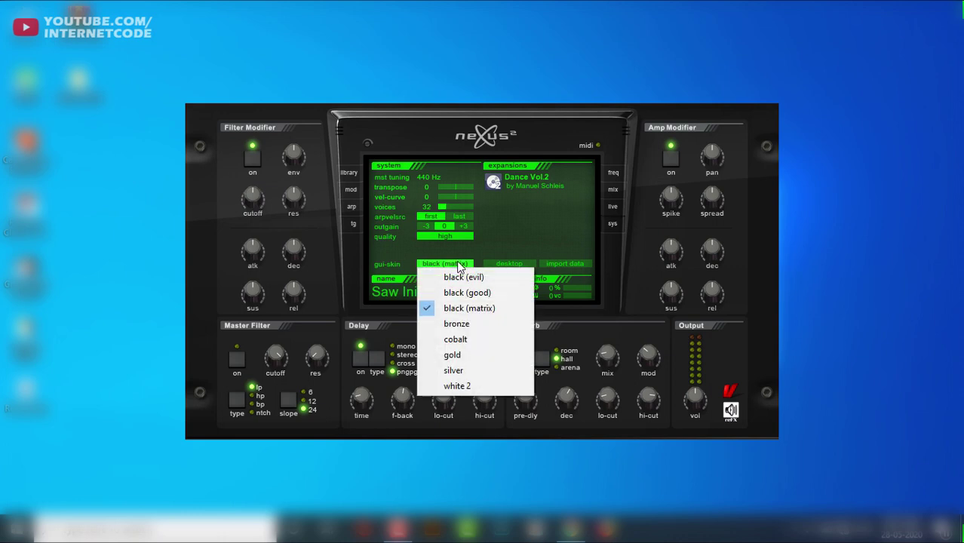
left_click(617, 299)
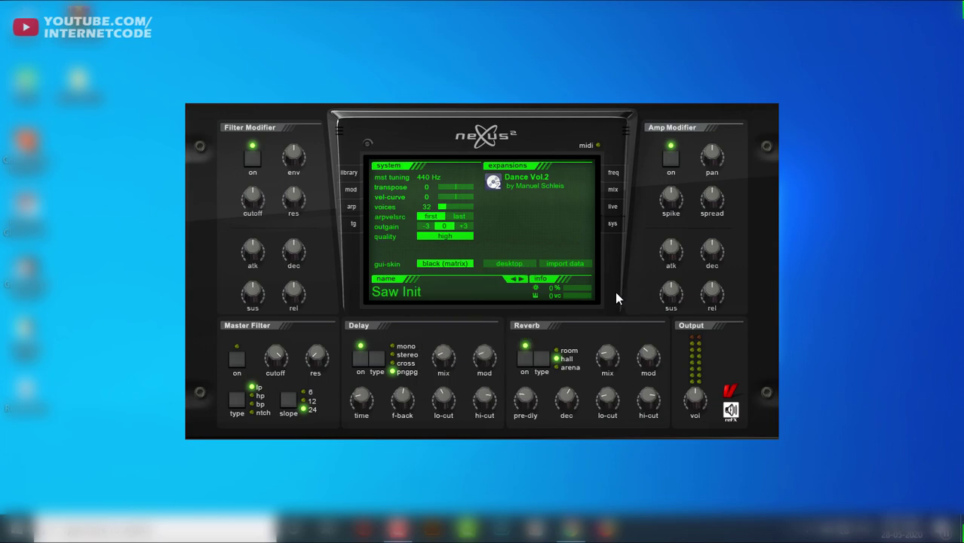
Import the three Precious Metal .nsk skins from Desktop > NEXUS SKIN > NEXUS SKIN
left_click(563, 269)
left_click_drag(459, 123, 467, 123)
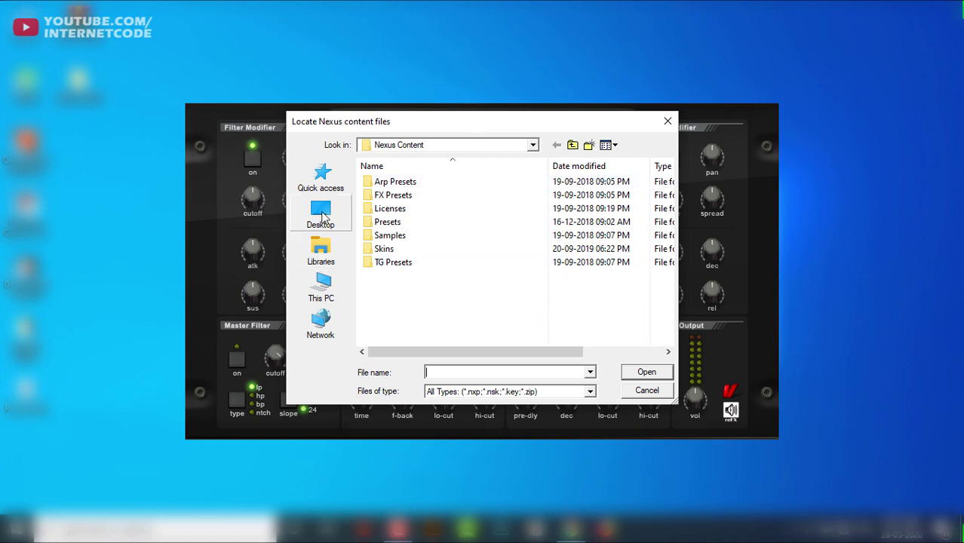
left_click(321, 213)
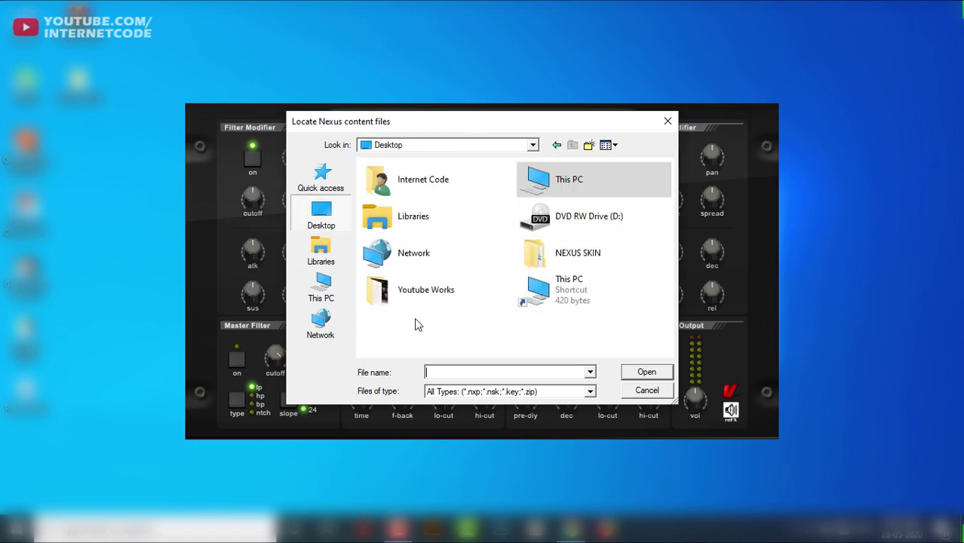
double_click(588, 270)
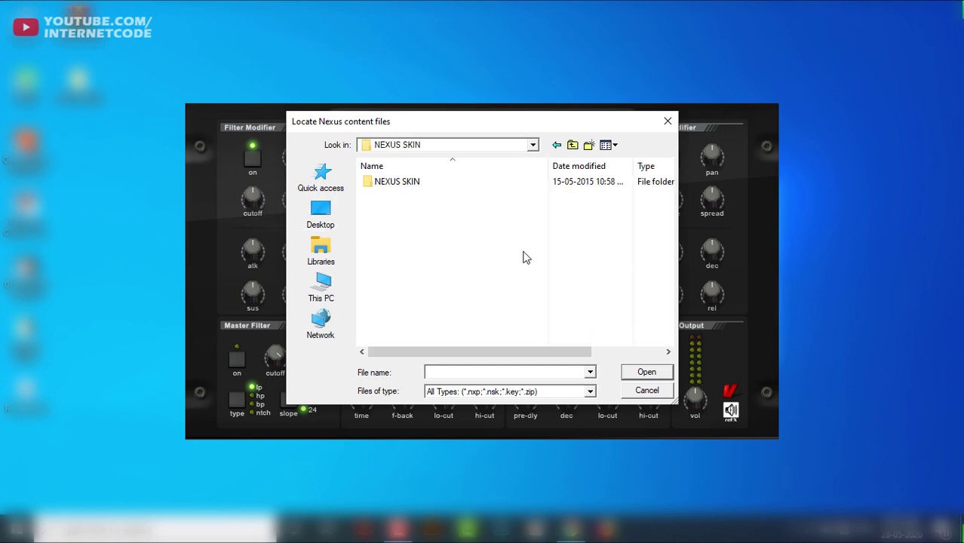
double_click(416, 188)
left_click_drag(532, 249, 408, 181)
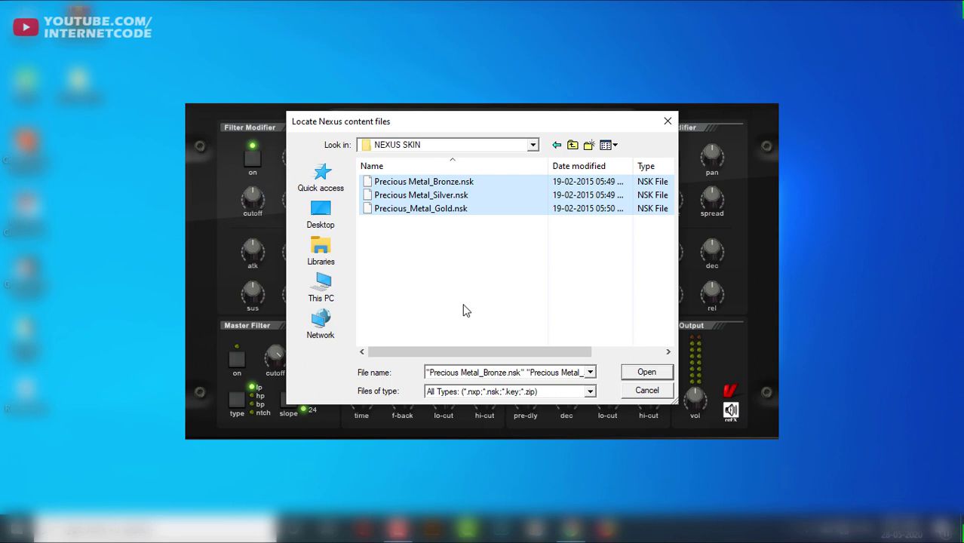
left_click(650, 374)
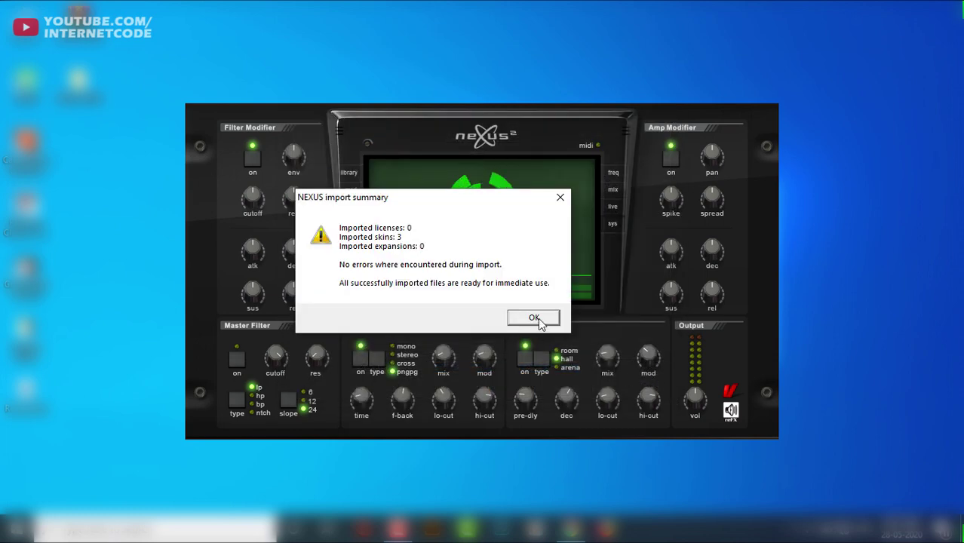
left_click(538, 317)
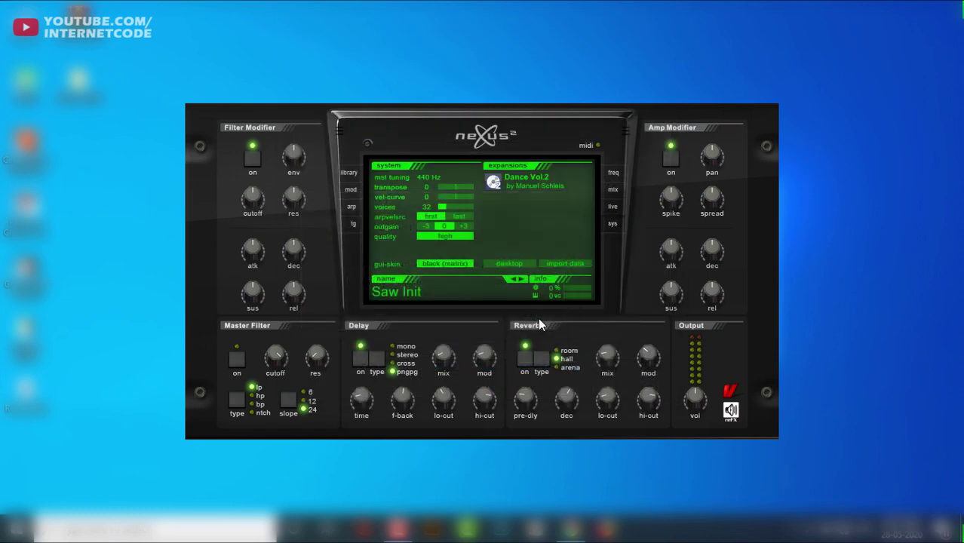
Preview the gold, cobalt, bronze and silver skins in turn
left_click(447, 264)
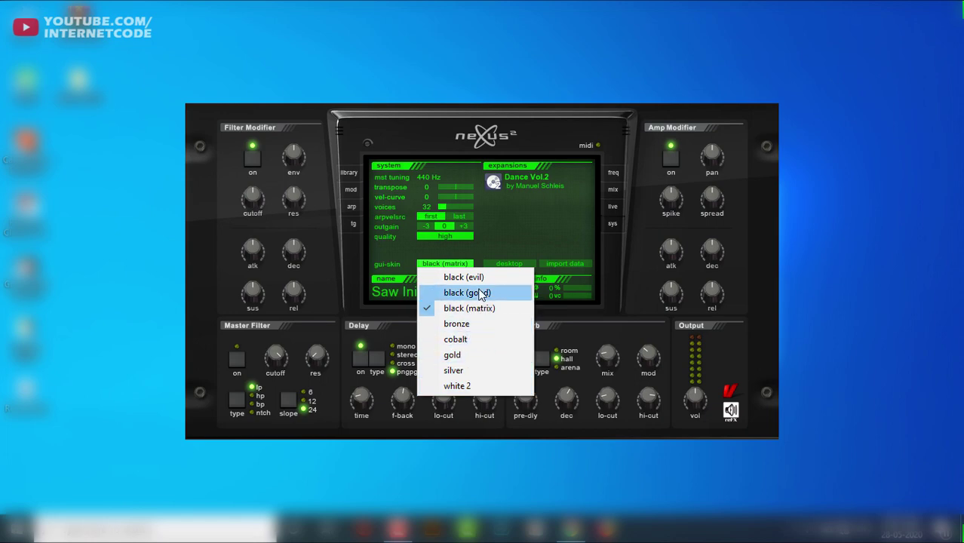
left_click(465, 355)
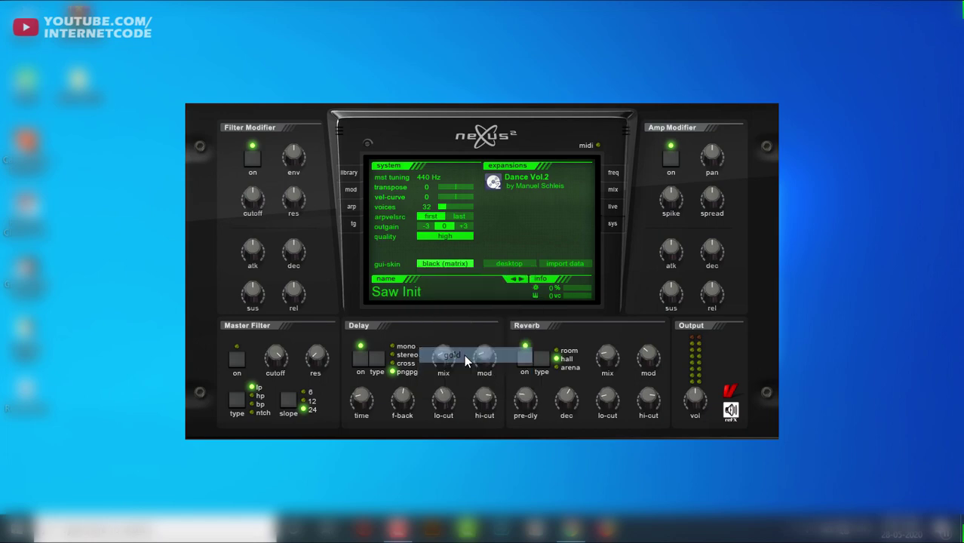
left_click(449, 265)
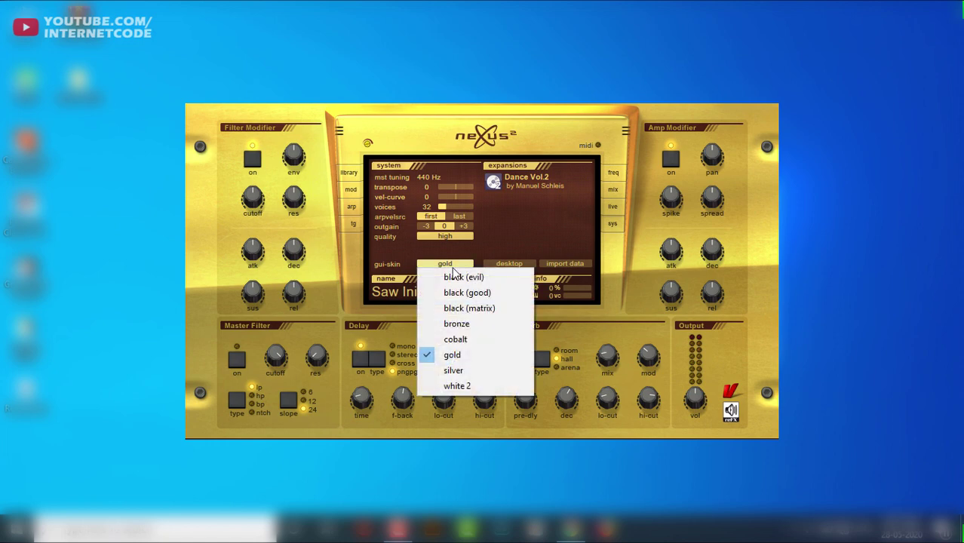
left_click(456, 340)
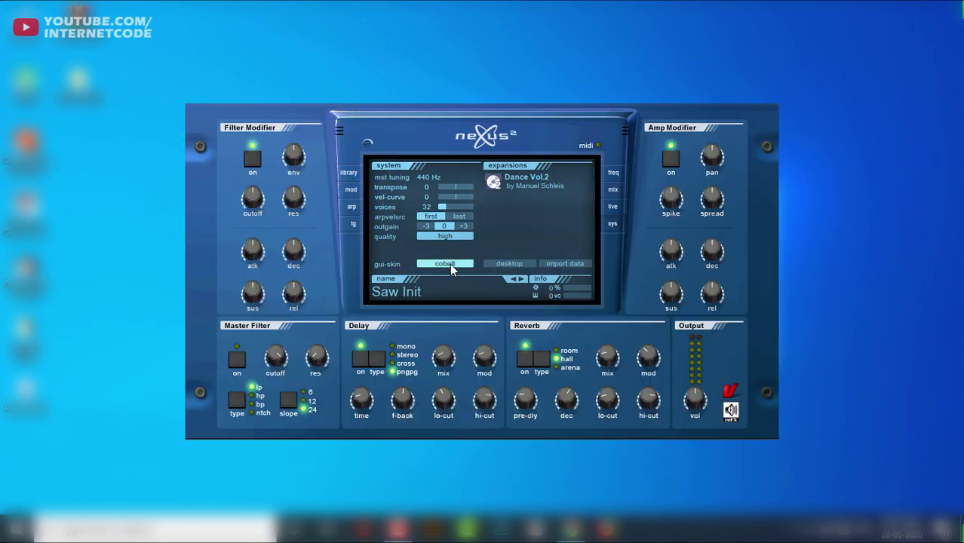
left_click(449, 264)
left_click(457, 324)
left_click(453, 265)
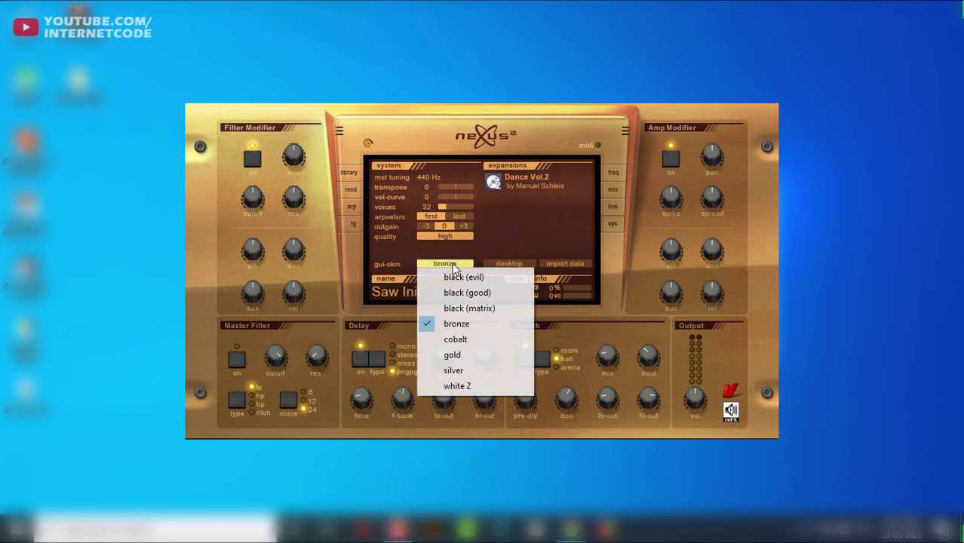
left_click(453, 371)
Try cobalt once more, then settle on the gold skin
left_click(445, 263)
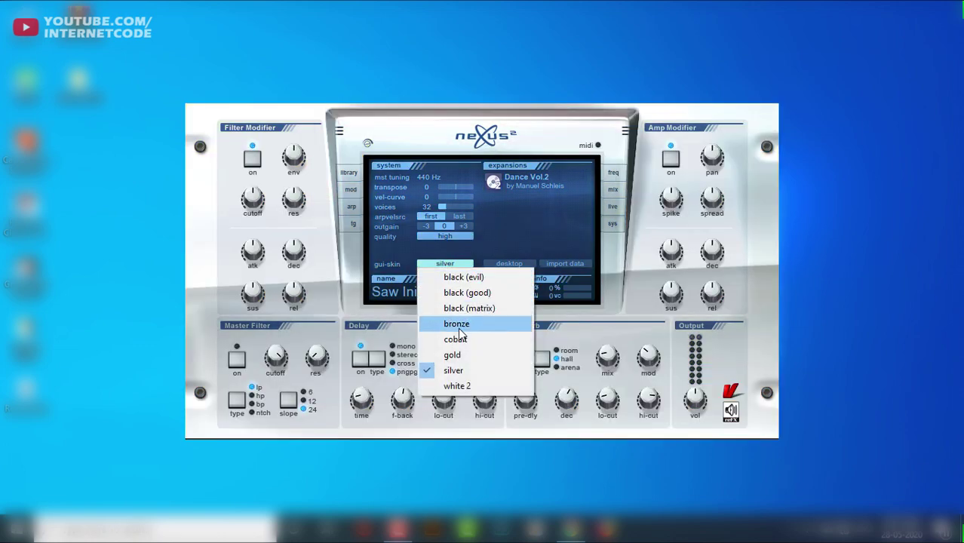
left_click(455, 339)
left_click(451, 264)
left_click(453, 353)
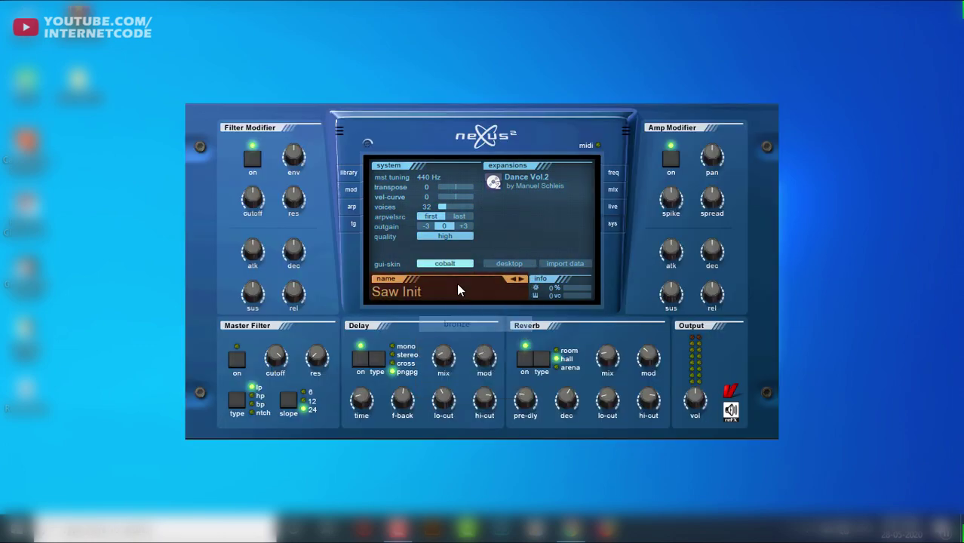
left_click(454, 264)
left_click(453, 354)
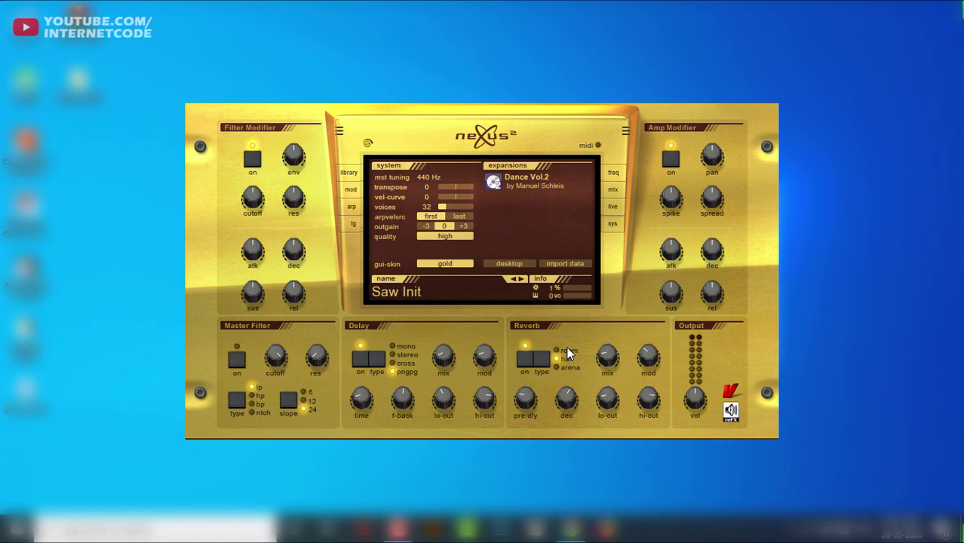